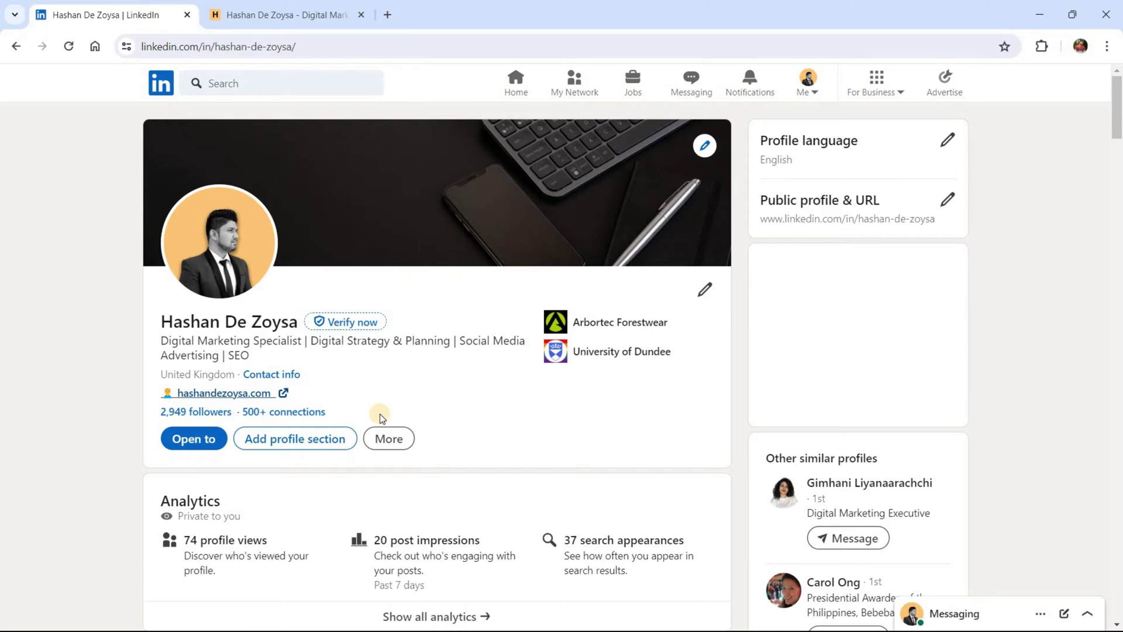
- Search Google for 'add custom button in linkedin profile' and open the LinkedIn Help result
drag(289, 393, 154, 395)
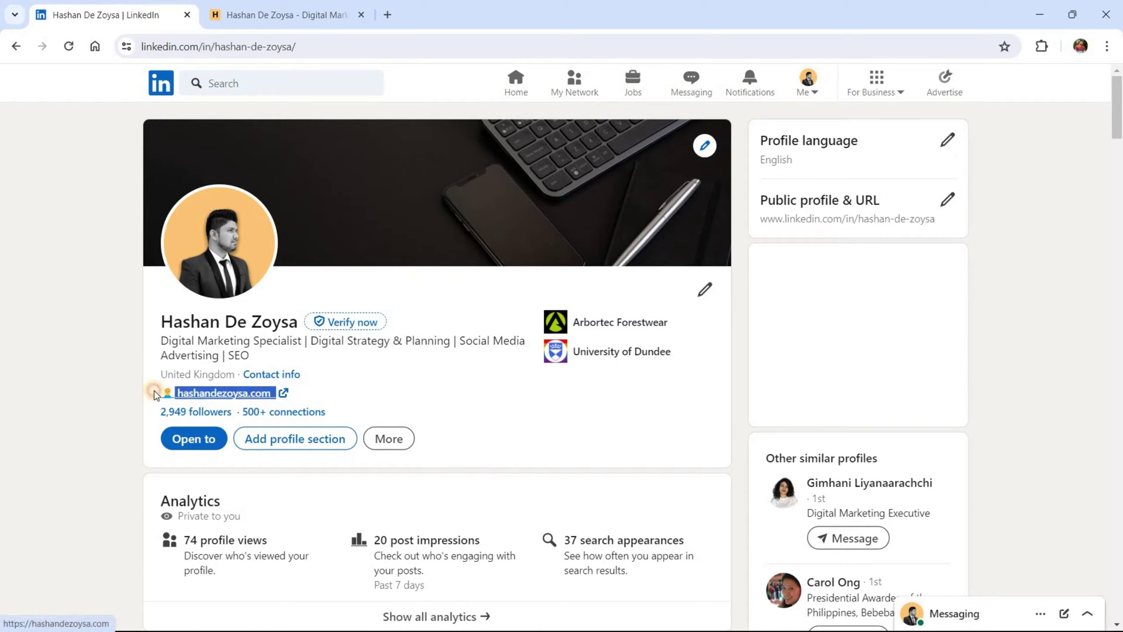
click(352, 391)
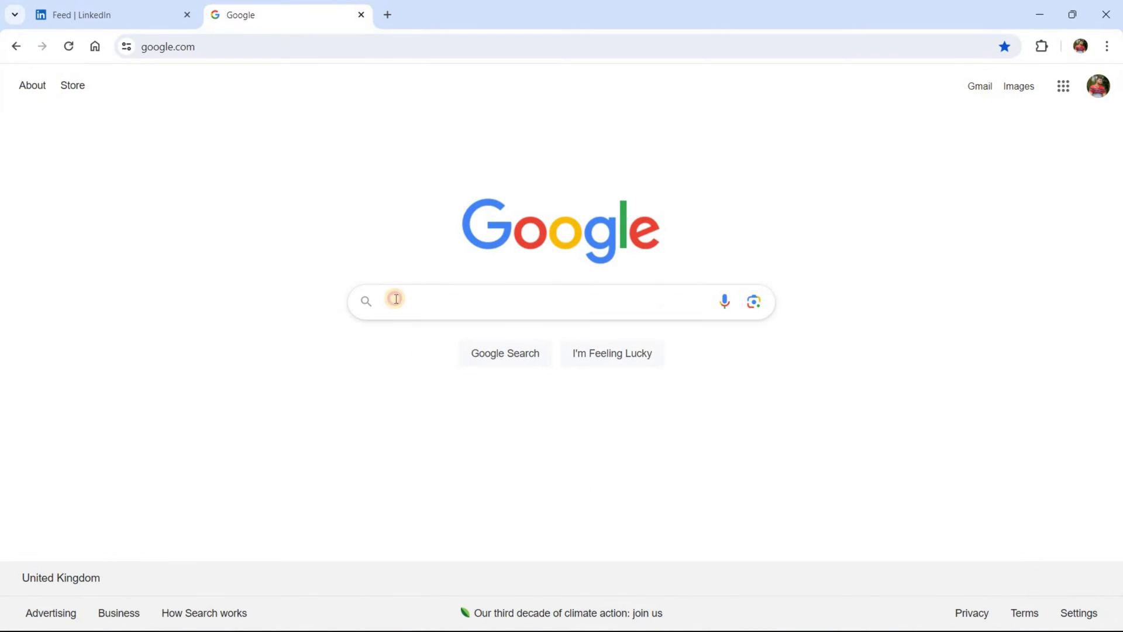
click(395, 299)
text(add cust)
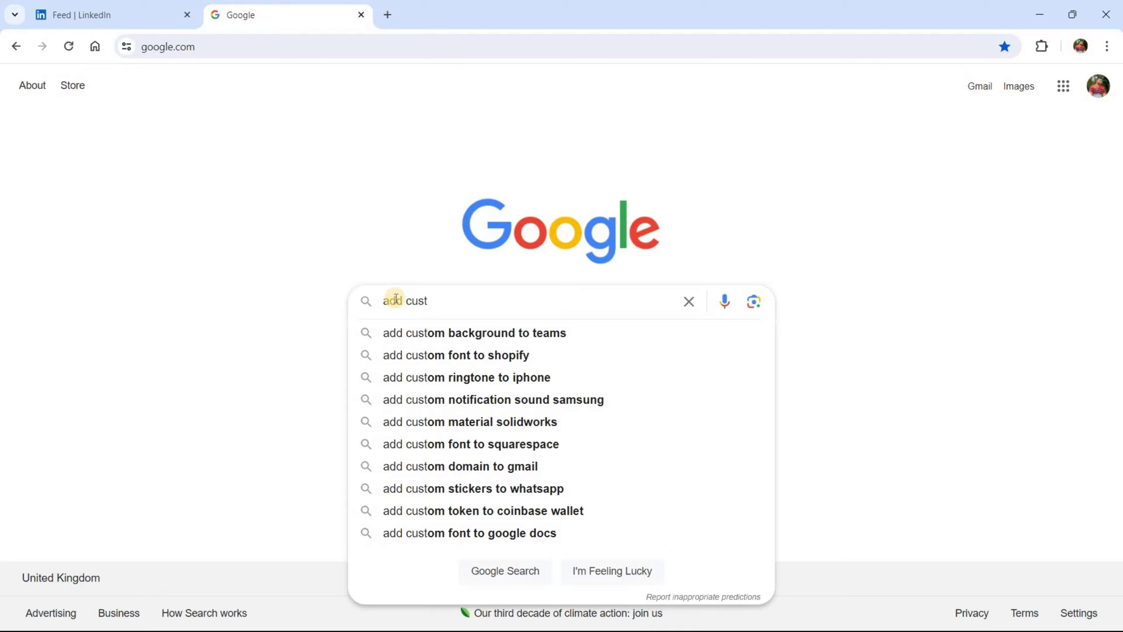
text(om button i)
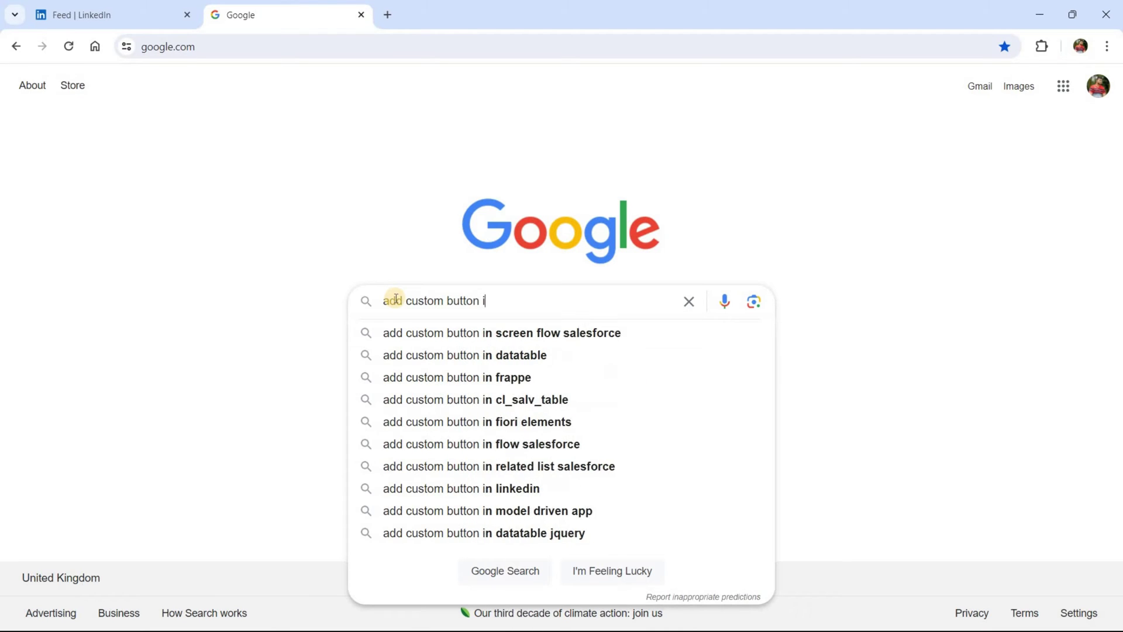
text(n linkedin)
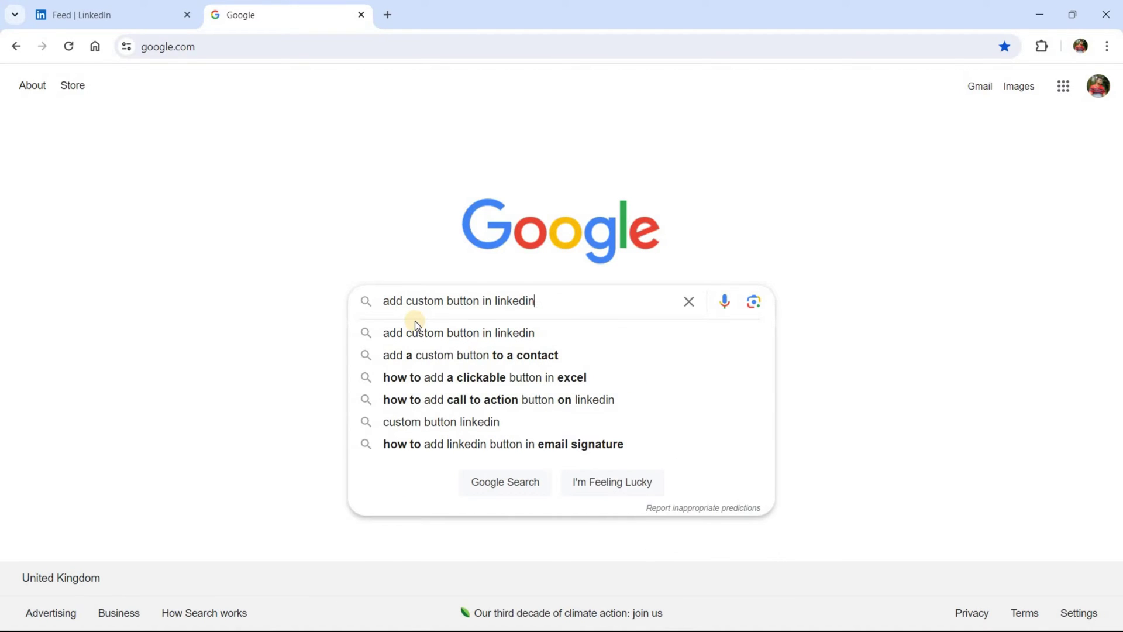
text( profile)
key(Return)
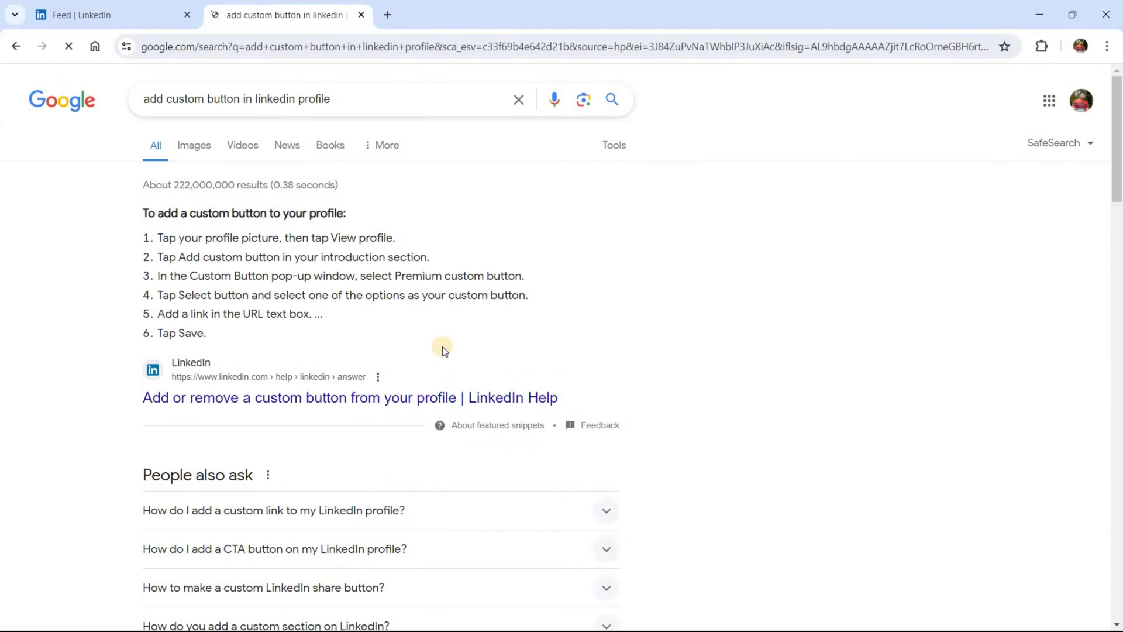
click(336, 397)
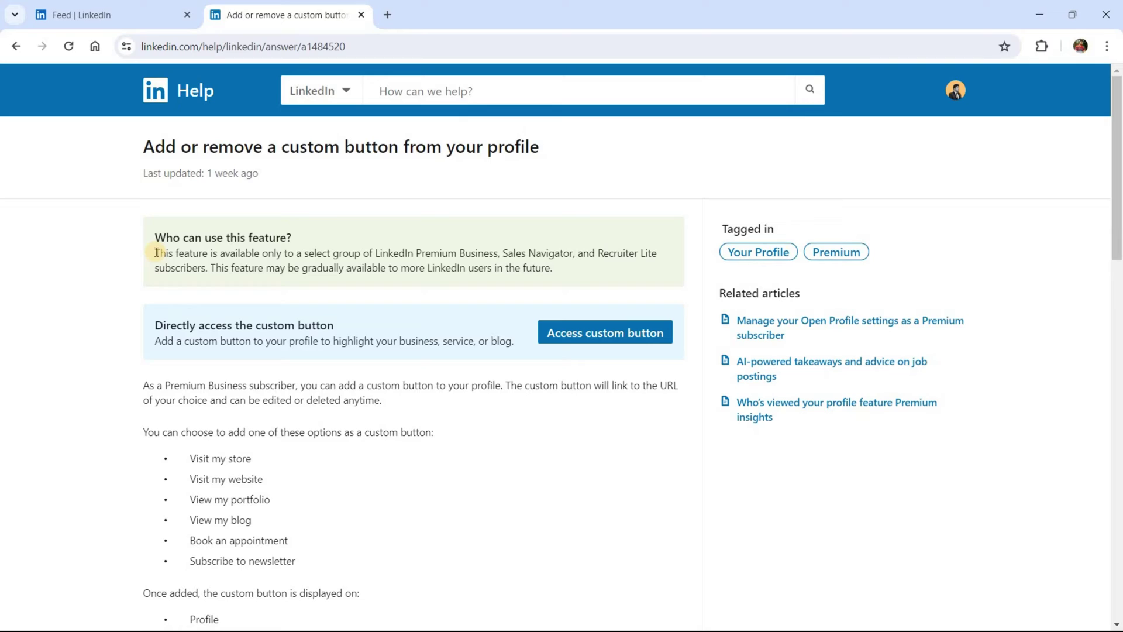
- Read the 'Who can use this feature?' note, highlighting its availability sentence and 'in the future'
mouse_move(157, 254)
mouse_down()
mouse_move(375, 255)
mouse_move(204, 271)
mouse_up()
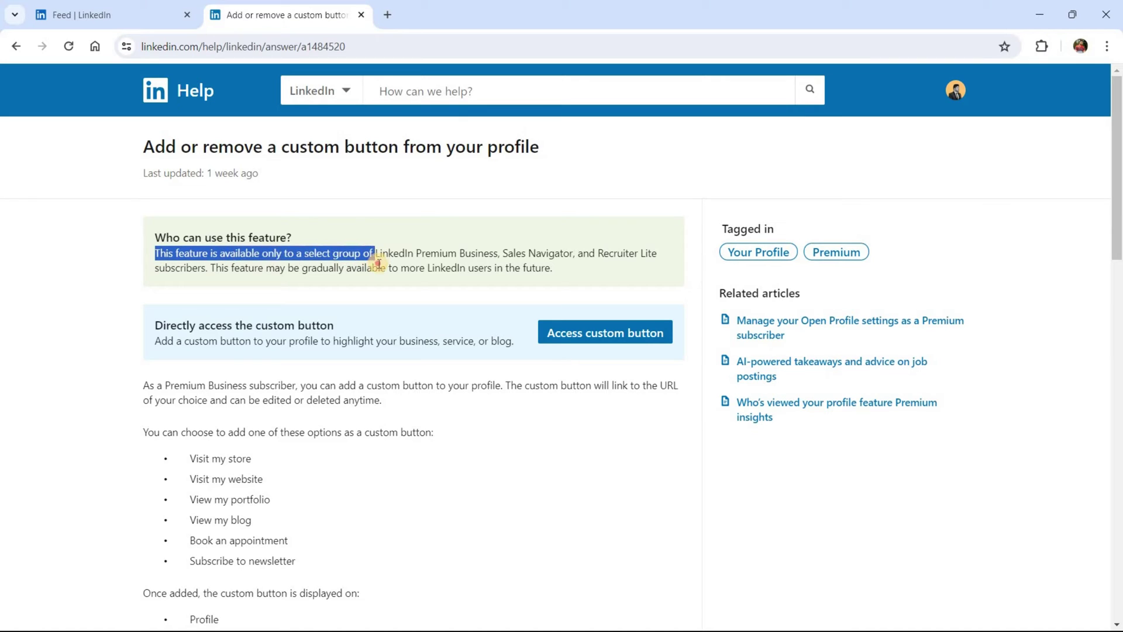
click(205, 277)
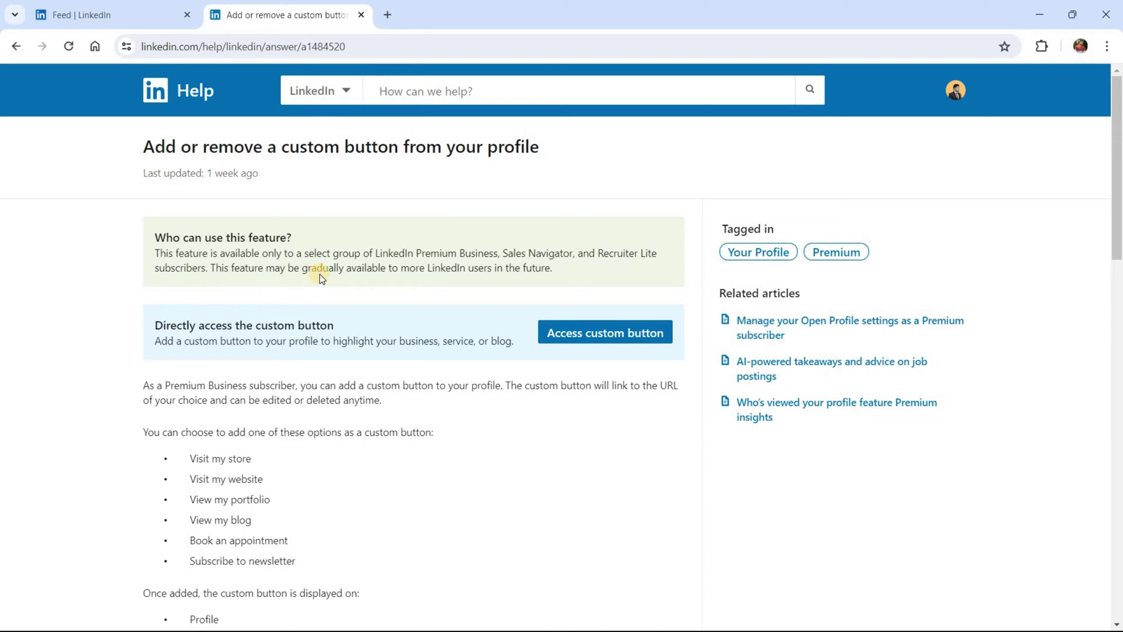
double_click(537, 268)
drag(492, 269, 544, 277)
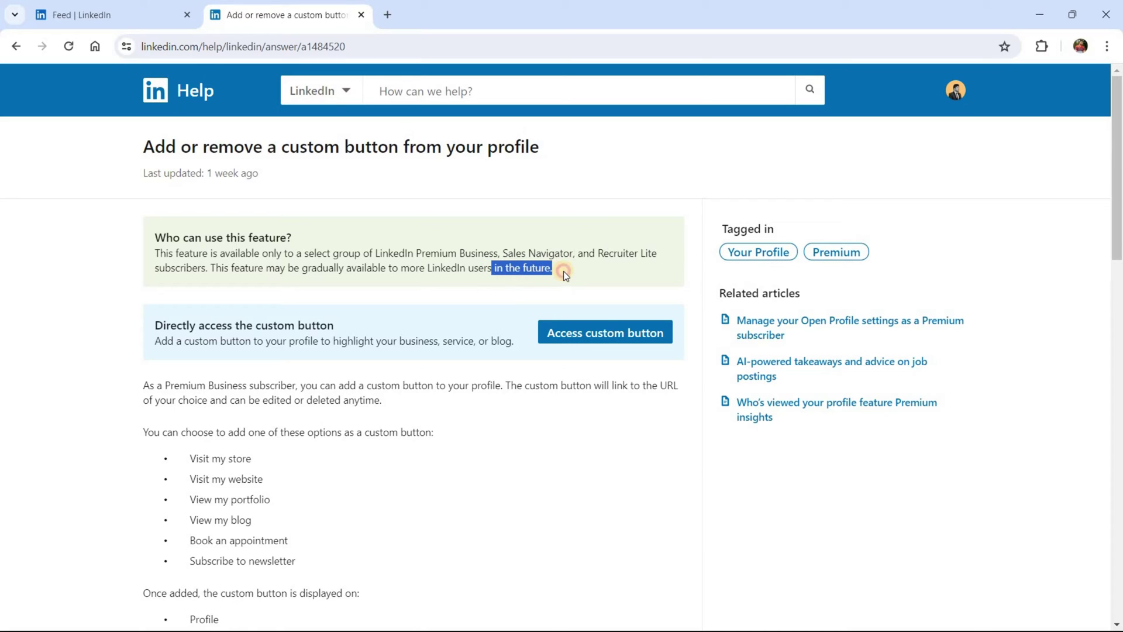
click(563, 271)
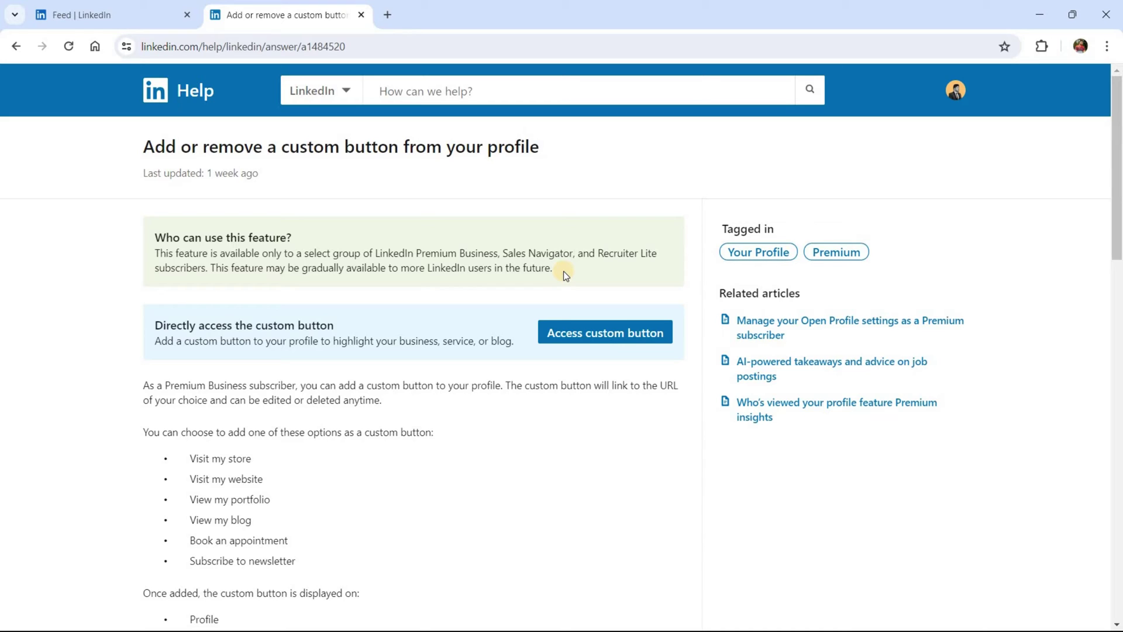
- Jump to the custom button setup and pick Link as the button type
click(571, 337)
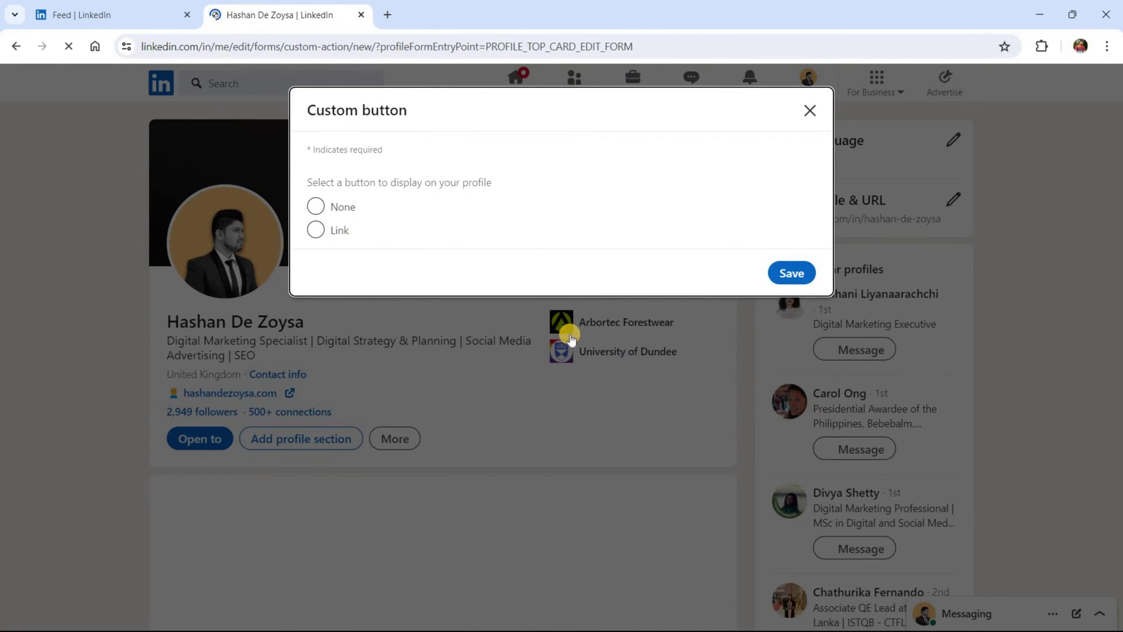
click(316, 230)
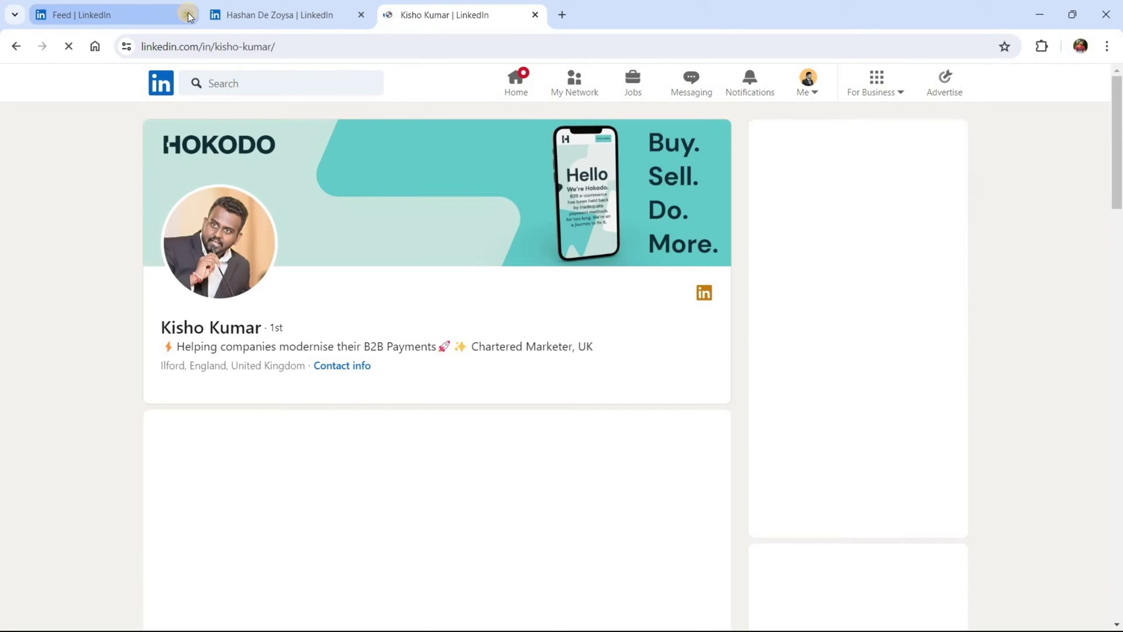
- Close the extra browser tab to return to the LinkedIn feed
click(187, 15)
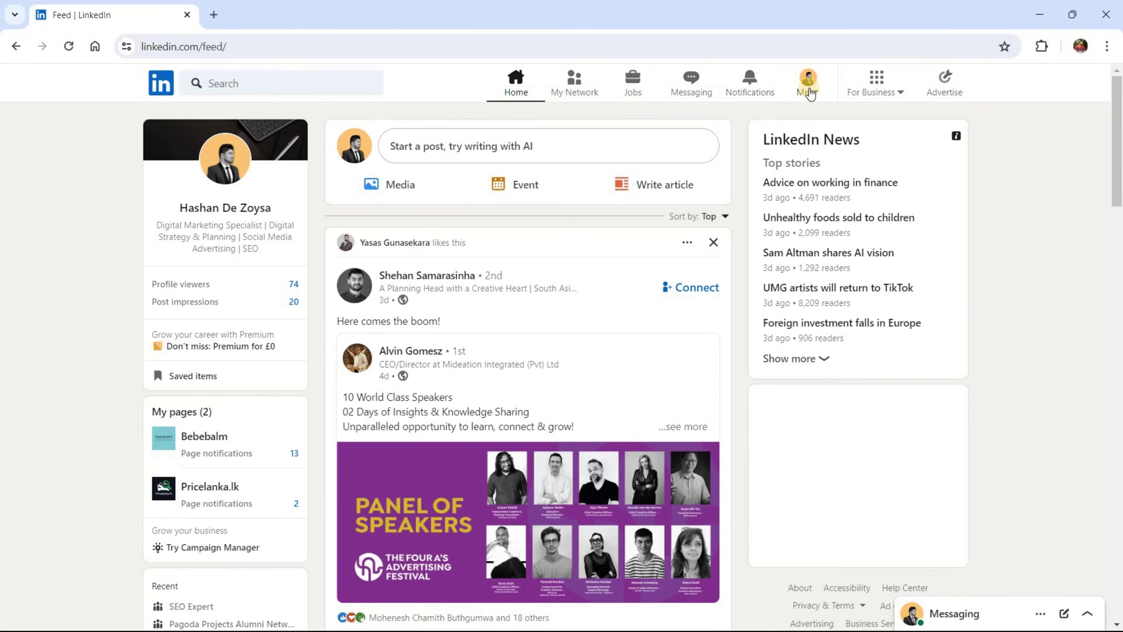
- Go to your profile from the Me menu and edit the intro's custom button
click(809, 88)
click(726, 205)
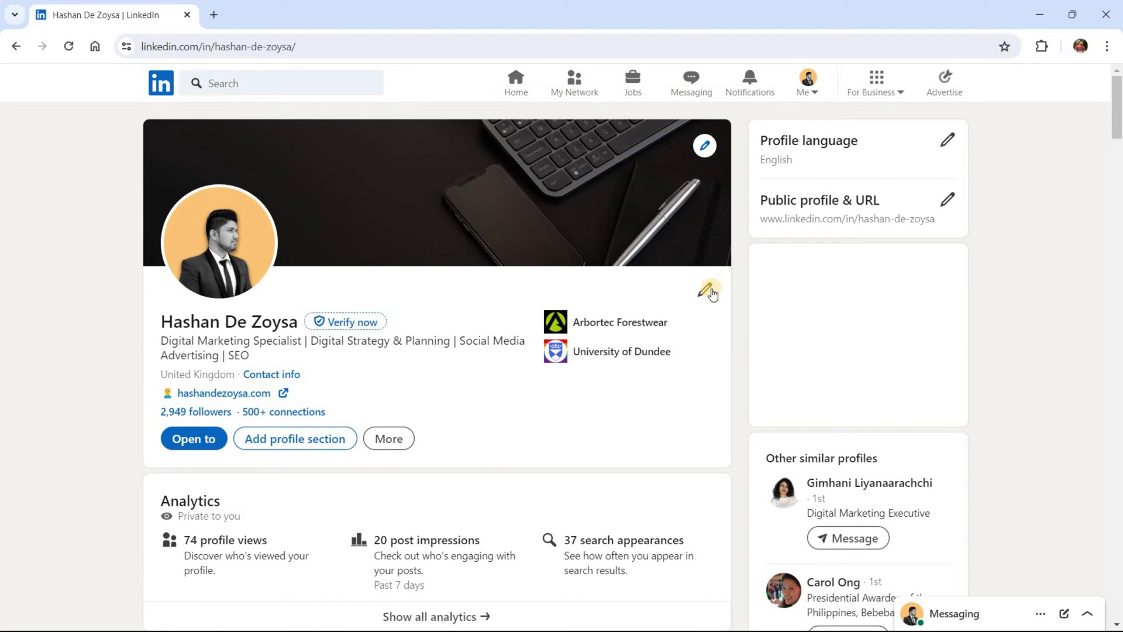
click(702, 290)
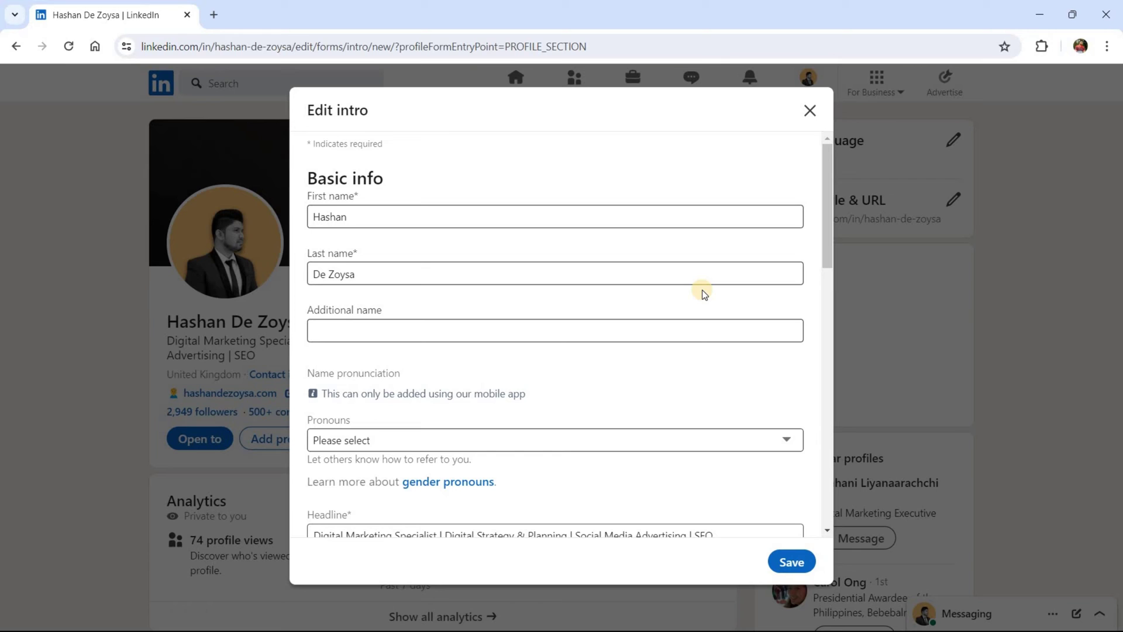
scroll(634, 287, down, 1)
scroll(634, 286, down, 2)
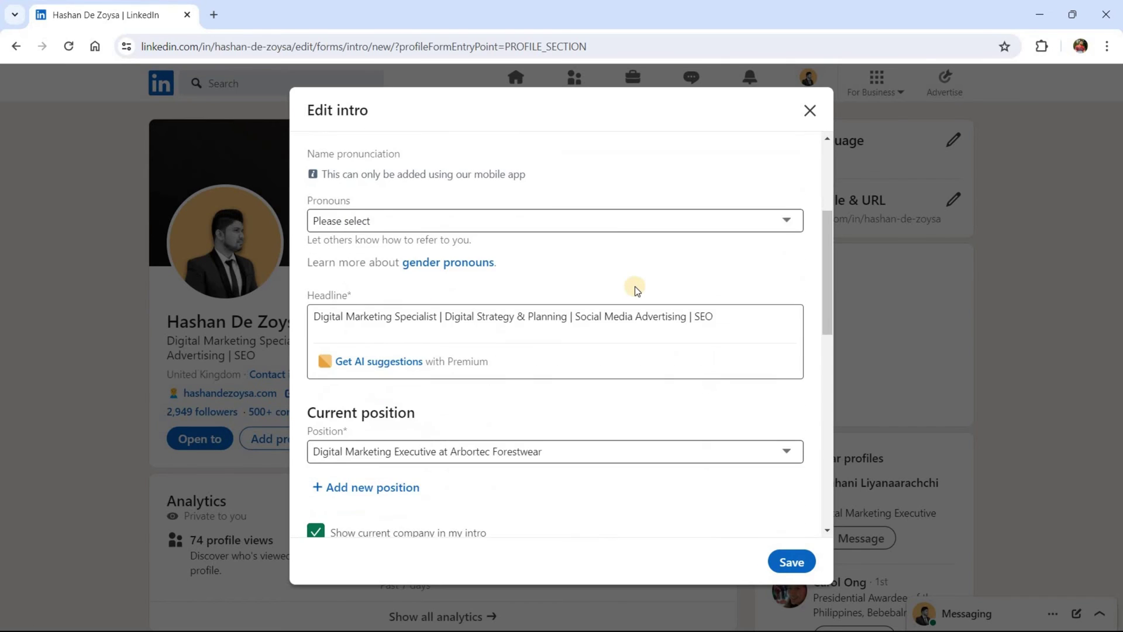
scroll(635, 286, down, 4)
scroll(634, 286, down, 3)
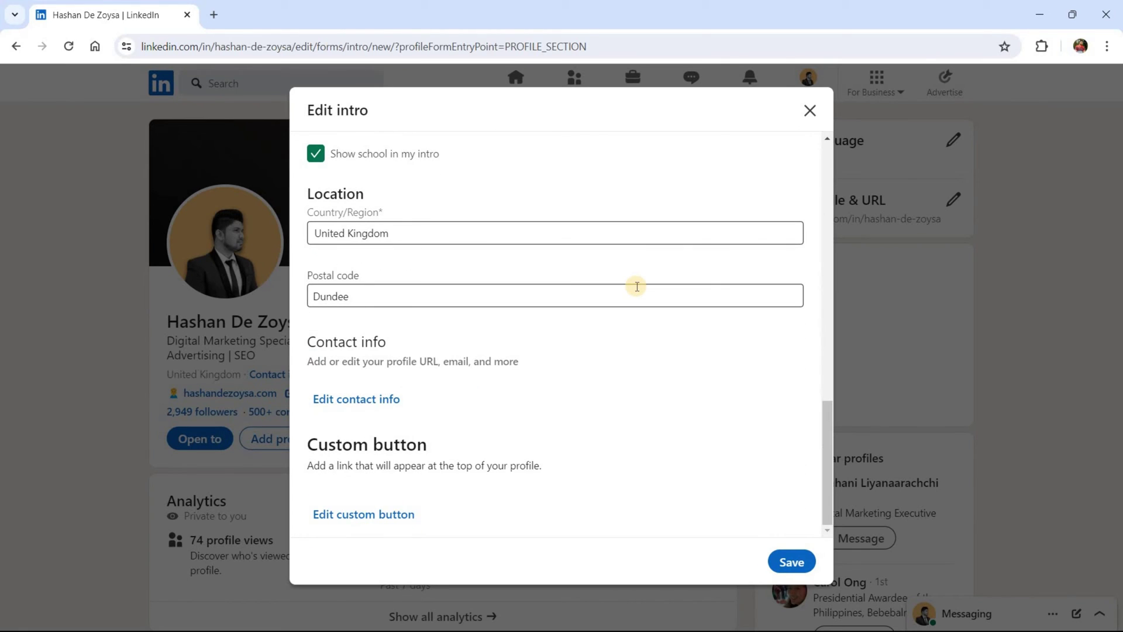
click(634, 286)
click(385, 517)
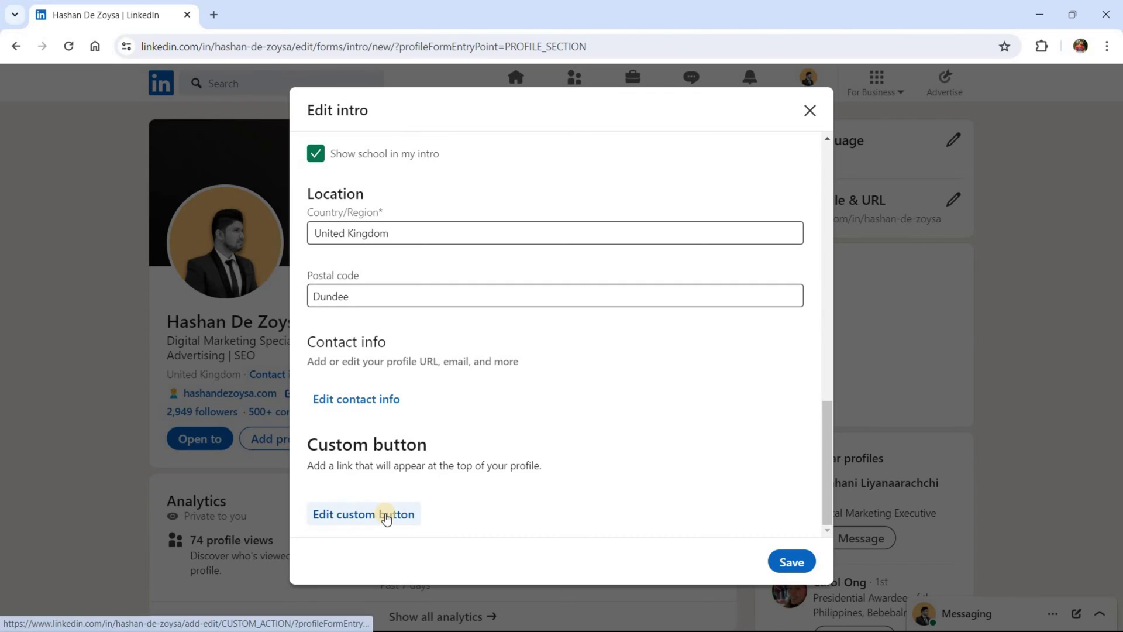
click(385, 517)
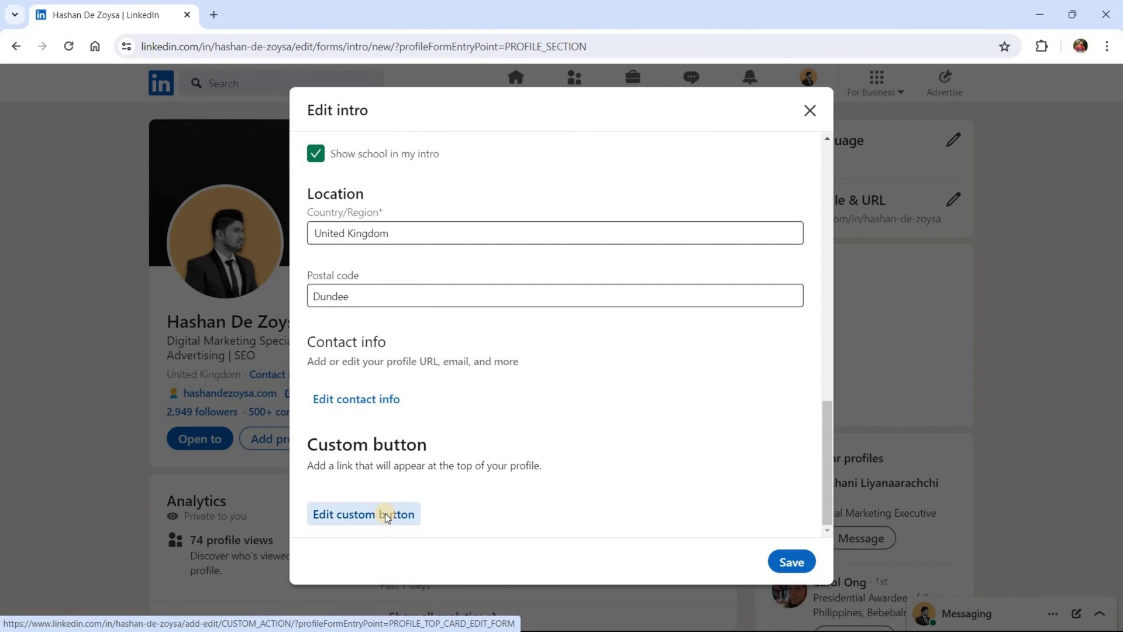
- Choose Link for the custom button and check the hashandezoysa.com link text
click(385, 513)
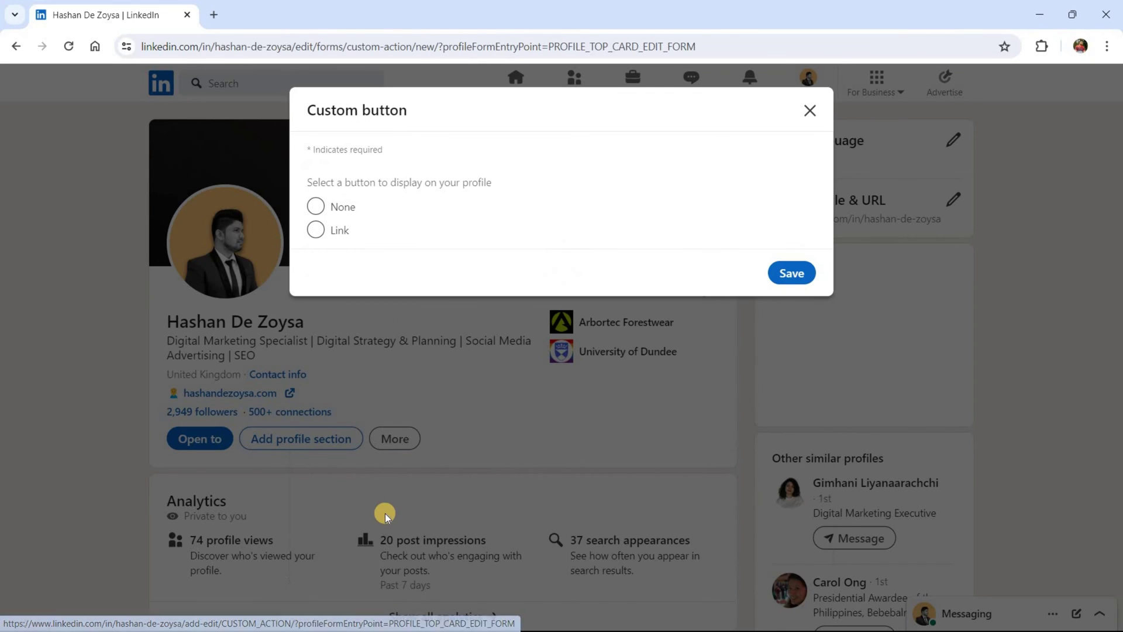
click(335, 231)
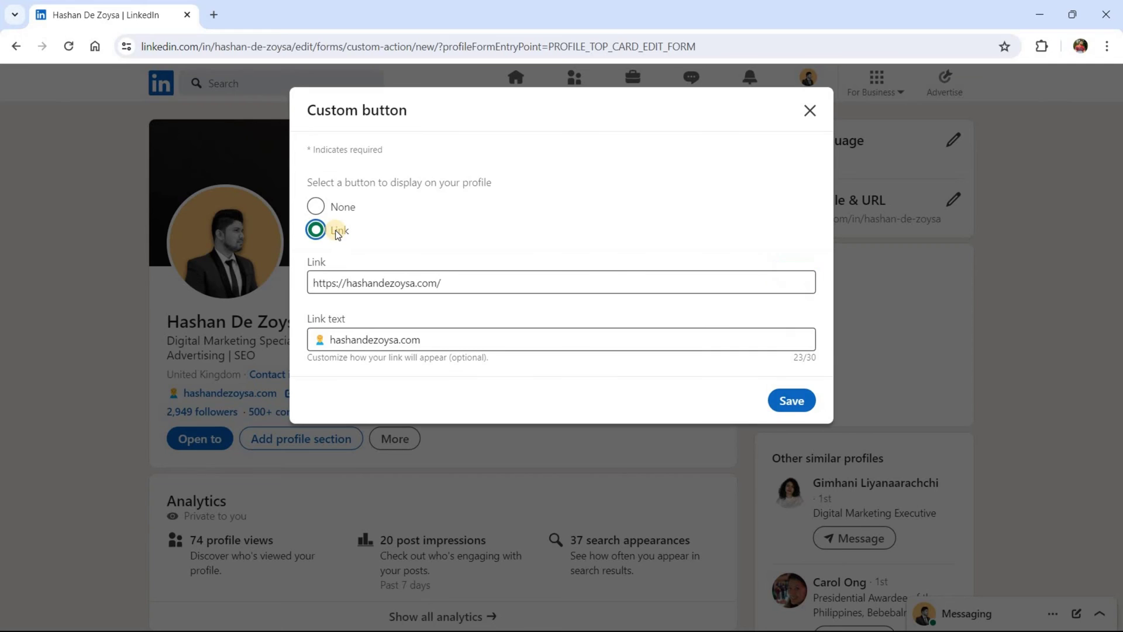
click(367, 347)
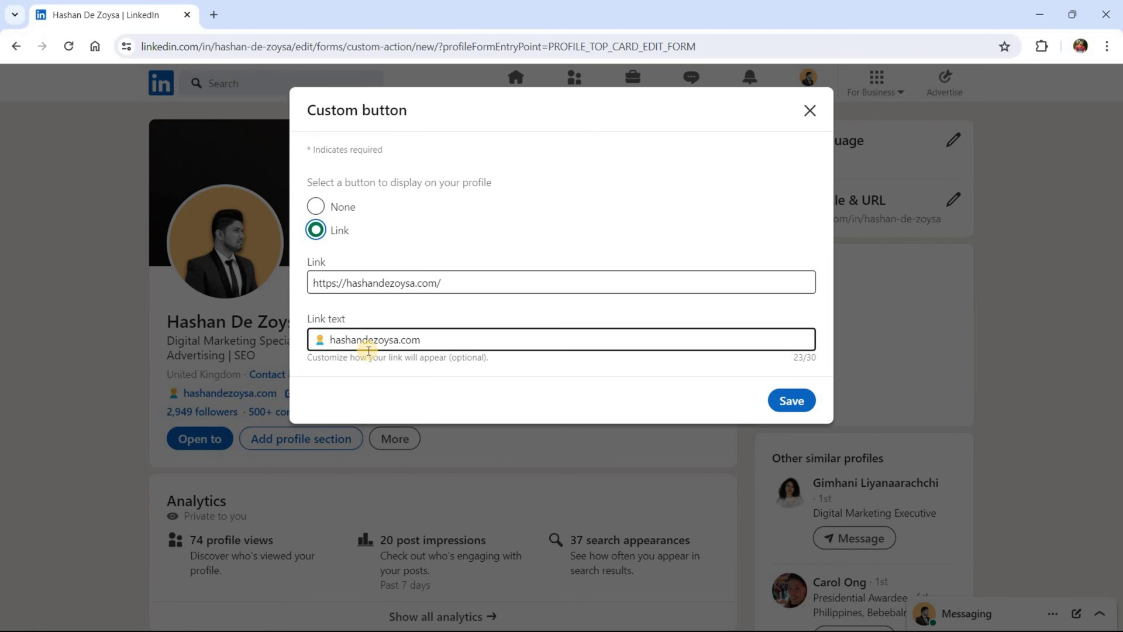
- Discard the custom button changes and close the Edit intro dialog
click(810, 111)
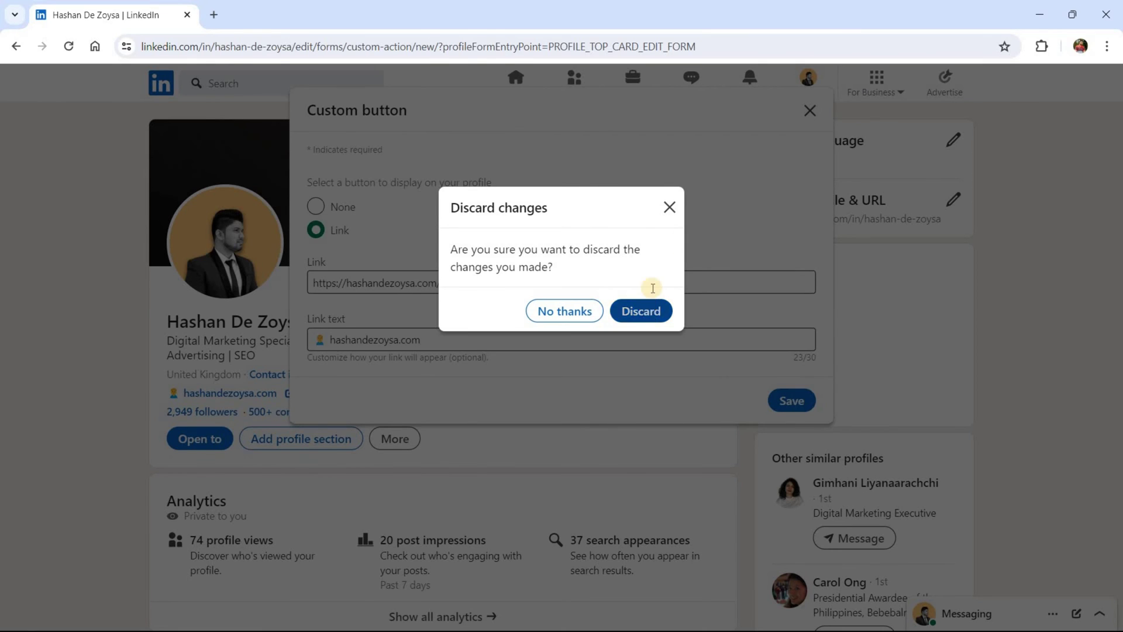
click(648, 309)
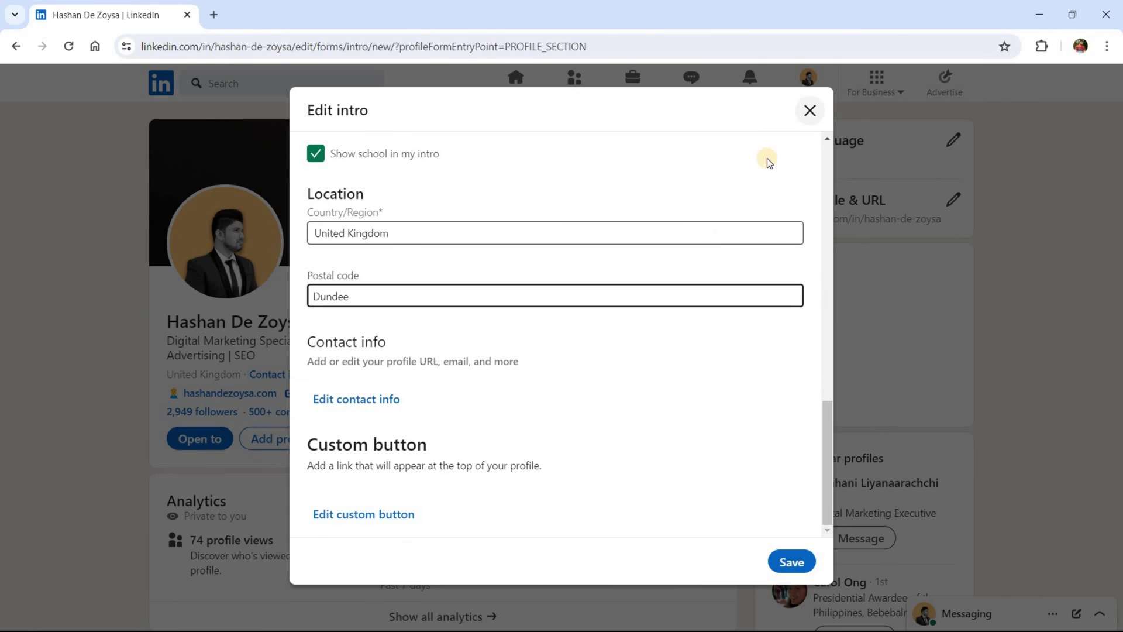
click(811, 112)
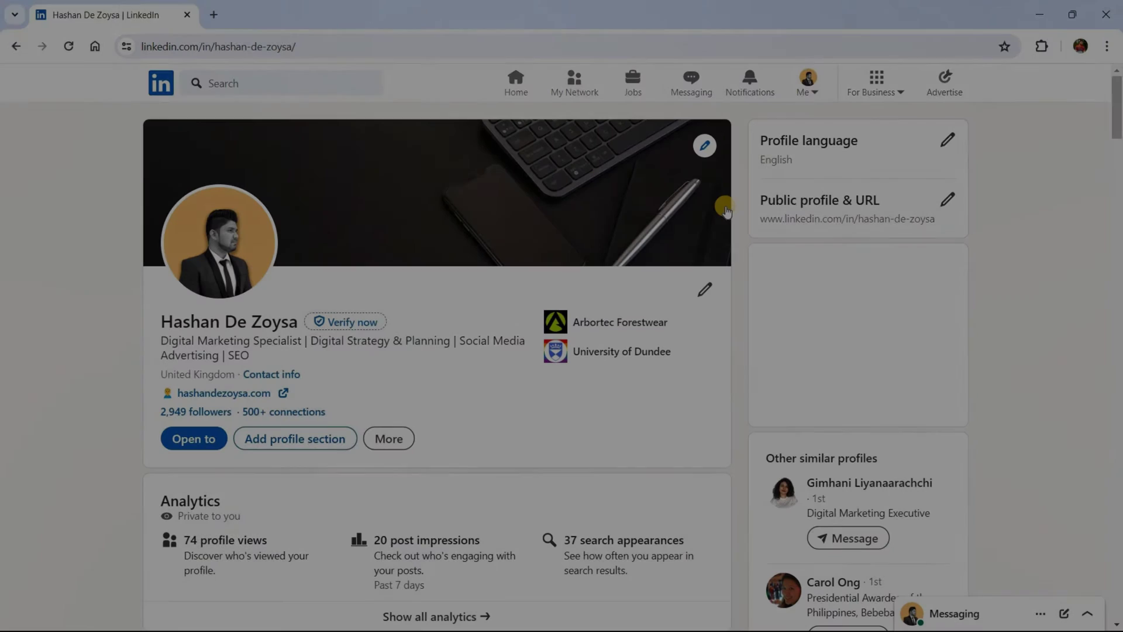